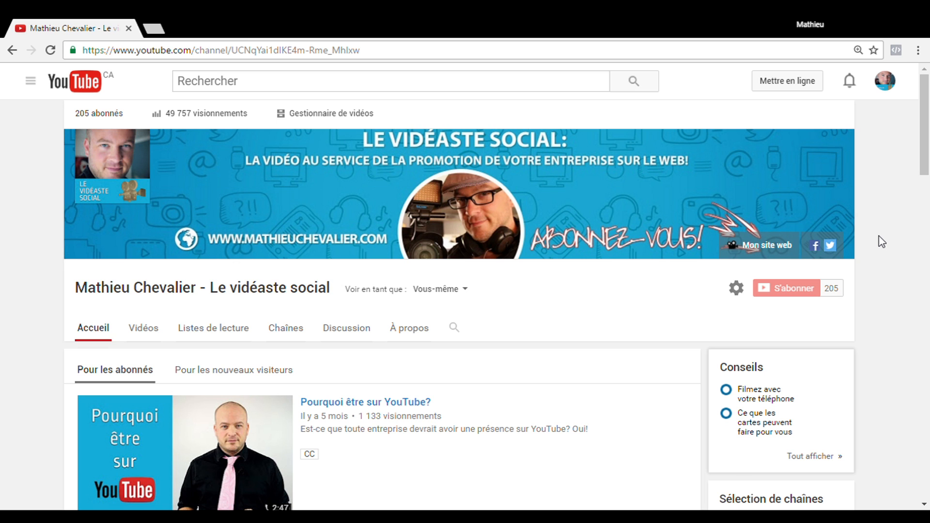
- Open the channel's video manager and start a promotion for the video "Confessions d'un introverti"
{"action": "left_click", "coordinate": [342, 114]}
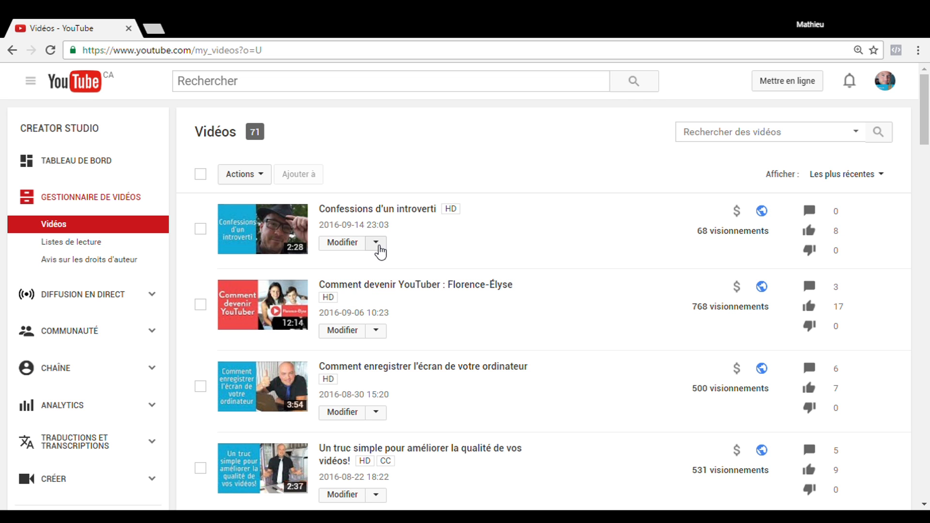
{"action": "left_click", "coordinate": [380, 251]}
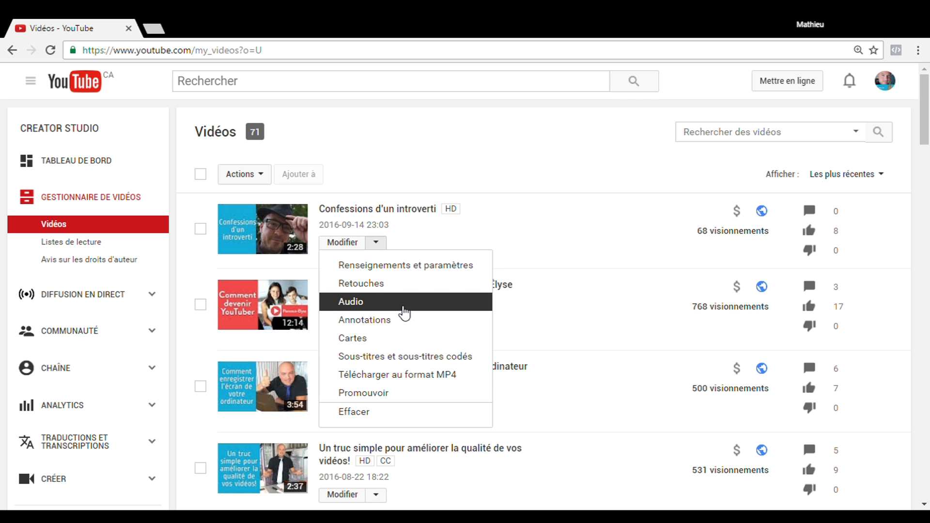
{"action": "left_click", "coordinate": [395, 398]}
{"action": "scroll", "coordinate": [748, 357], "scroll_direction": "down", "scroll_amount": 3}
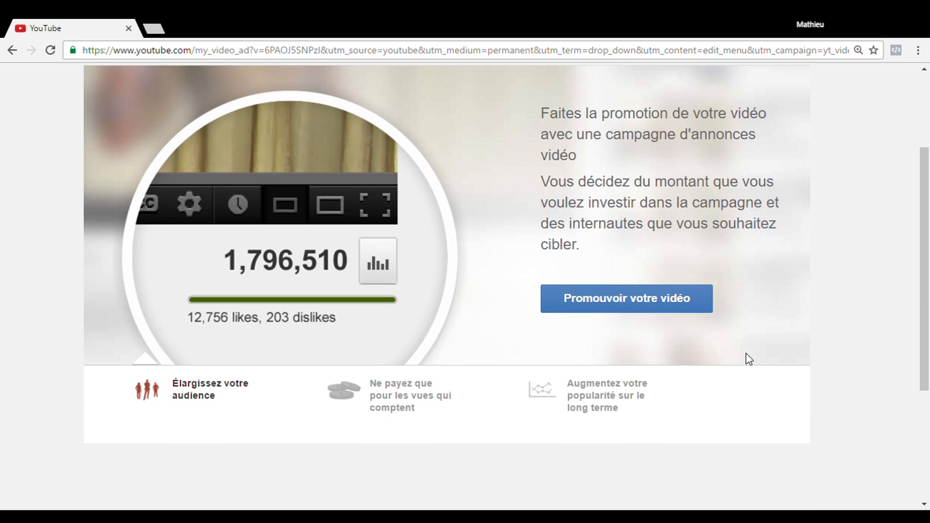
{"action": "scroll", "coordinate": [625, 291], "scroll_direction": "up", "scroll_amount": 3}
{"action": "left_click", "coordinate": [627, 433]}
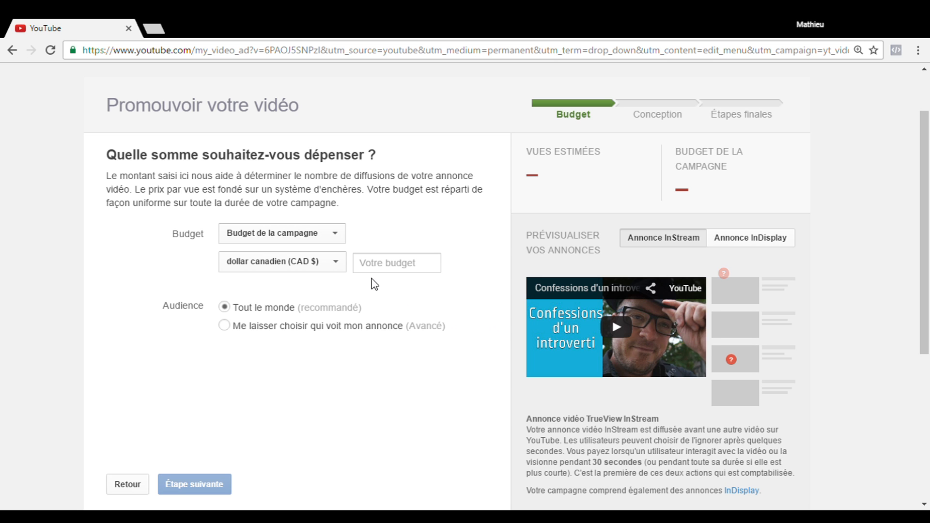
- Change the budget type to Budget quotidien and set the amount to 2 Canadian dollars
{"action": "scroll", "coordinate": [143, 217], "scroll_direction": "up", "scroll_amount": 1}
{"action": "scroll", "coordinate": [144, 221], "scroll_direction": "down", "scroll_amount": 2}
{"action": "scroll", "coordinate": [142, 217], "scroll_direction": "up", "scroll_amount": 1}
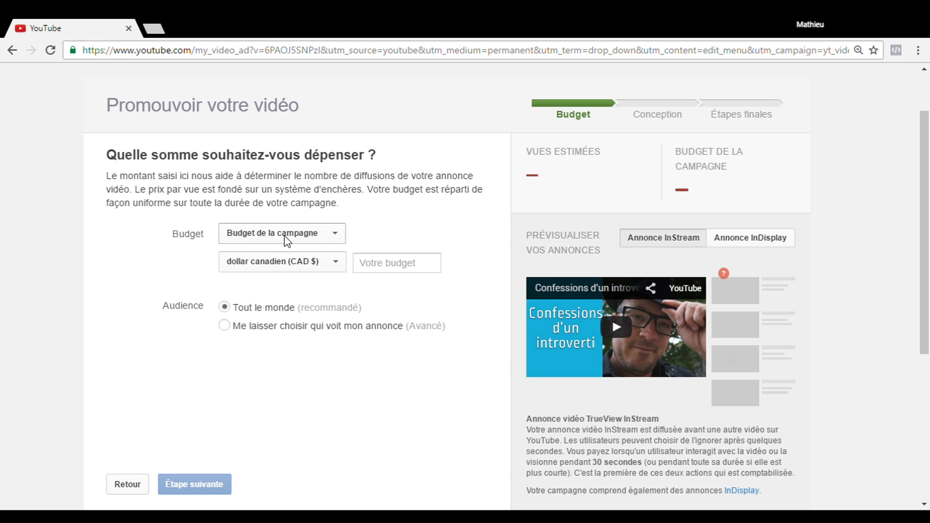
{"action": "left_click", "coordinate": [285, 236]}
{"action": "left_click", "coordinate": [281, 265]}
{"action": "left_click", "coordinate": [391, 265]}
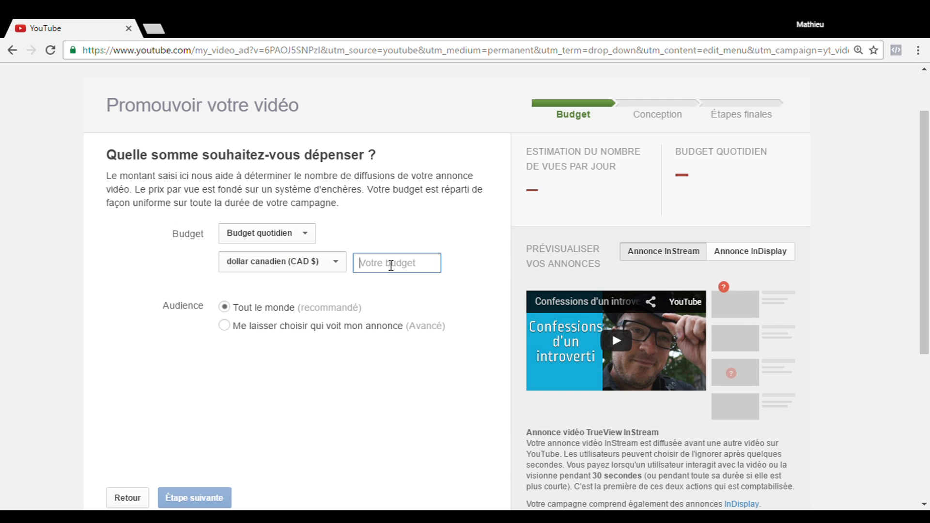
{"action": "type", "text": "2"}
{"action": "key", "text": "Tab"}
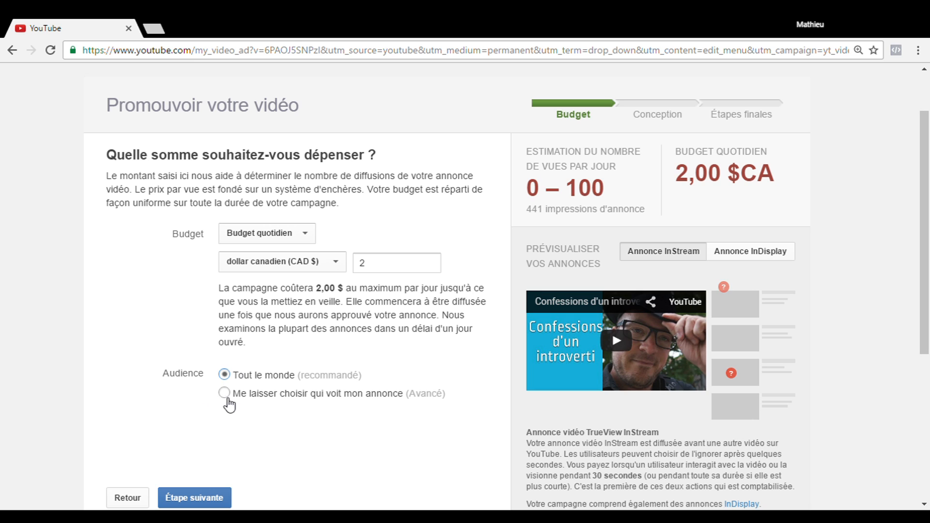
- Choose who sees the ad and target Montréal, Québec, Canada, then look up the H2L area without adding it
{"action": "left_click", "coordinate": [226, 400]}
{"action": "scroll", "coordinate": [334, 329], "scroll_direction": "down", "scroll_amount": 3}
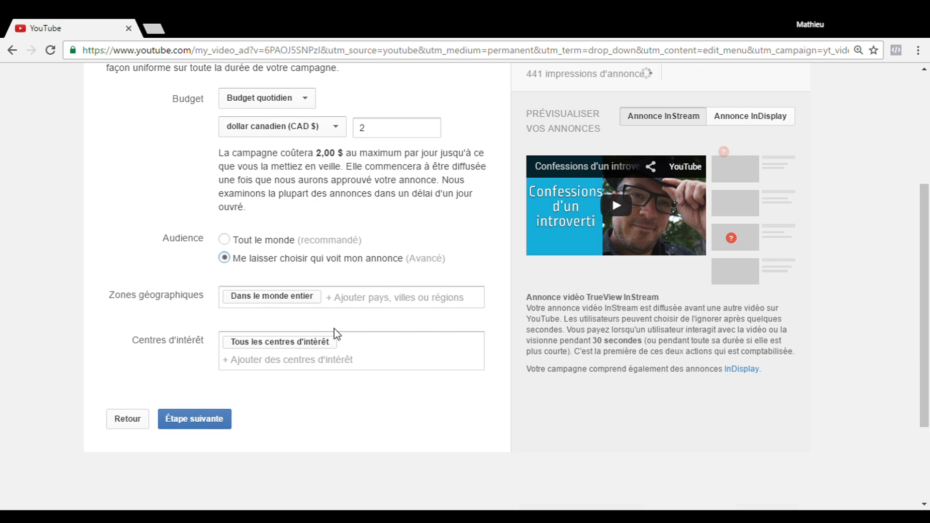
{"action": "left_click", "coordinate": [385, 297]}
{"action": "type", "text": "montreal"}
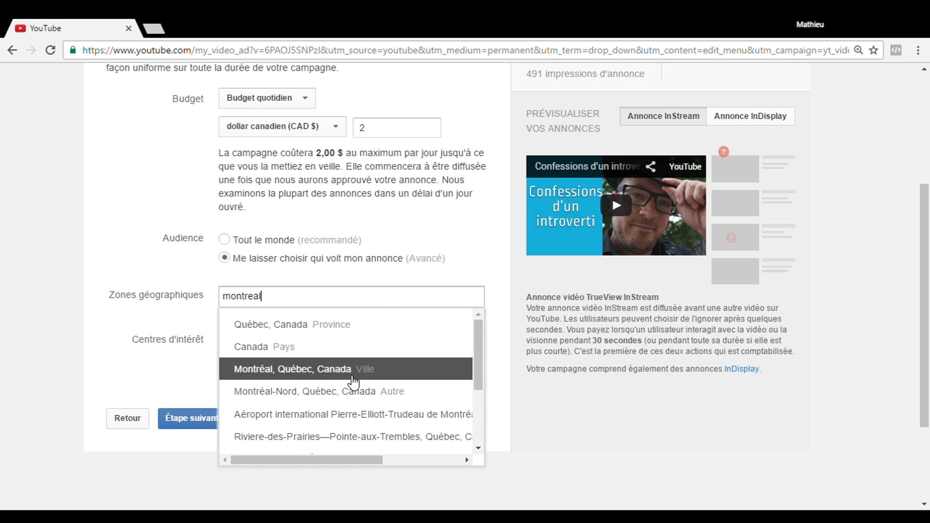
{"action": "left_click", "coordinate": [355, 373]}
{"action": "type", "text": "h2l"}
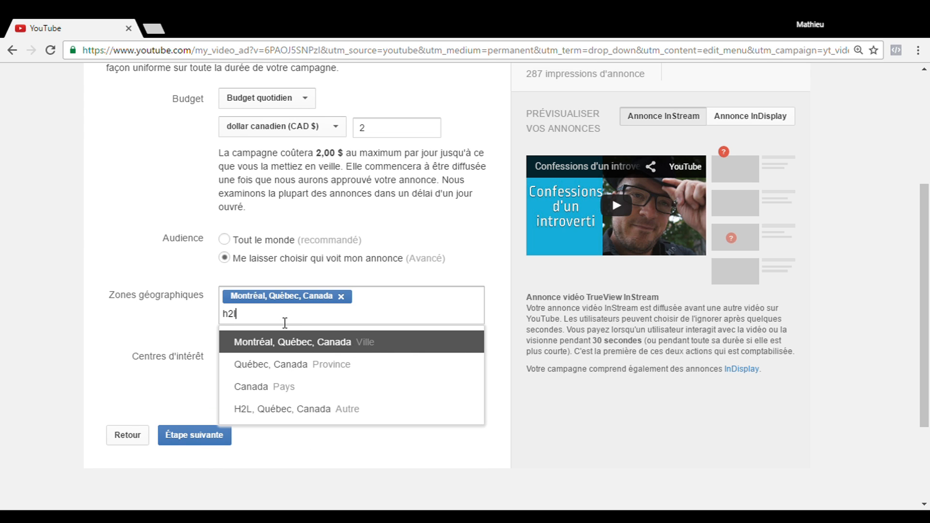
{"action": "left_click_drag", "start_coordinate": [213, 359], "coordinate": [147, 332]}
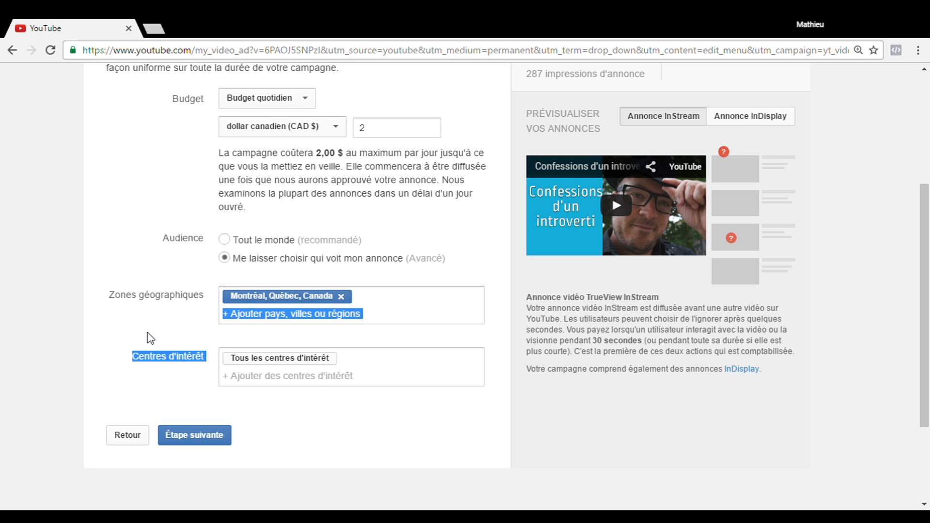
- Examine the available interest categories for the audience, including the subcategories of Acheteurs, and close the list
{"action": "left_click", "coordinate": [304, 367]}
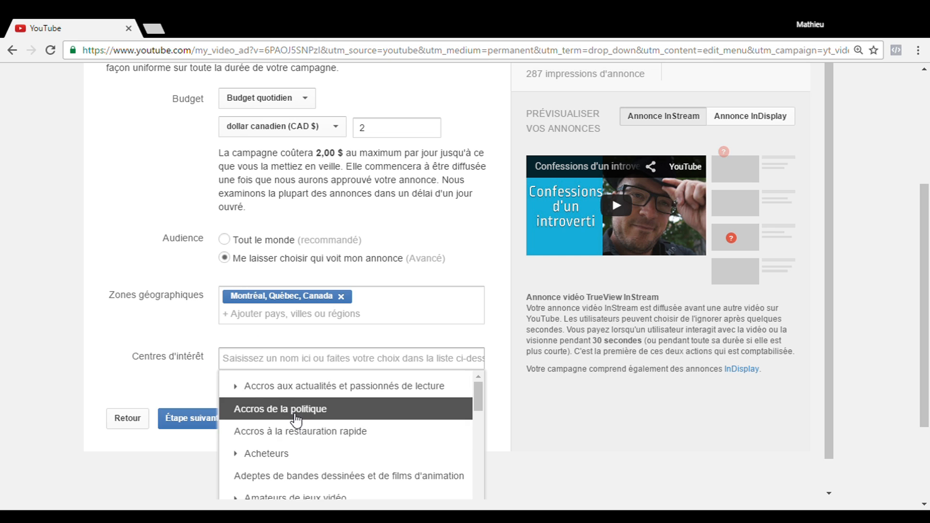
{"action": "scroll", "coordinate": [315, 421], "scroll_direction": "down", "scroll_amount": 2}
{"action": "left_click", "coordinate": [238, 387]}
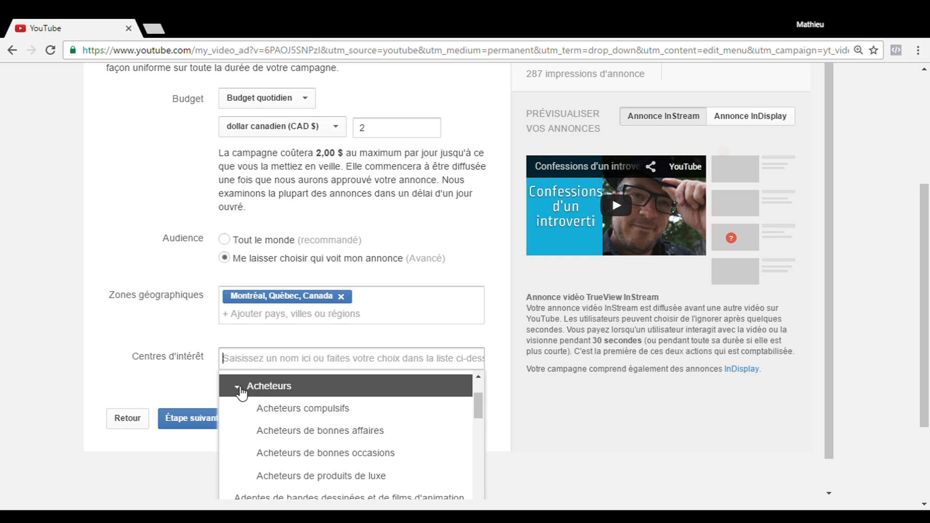
{"action": "scroll", "coordinate": [297, 460], "scroll_direction": "down", "scroll_amount": 3}
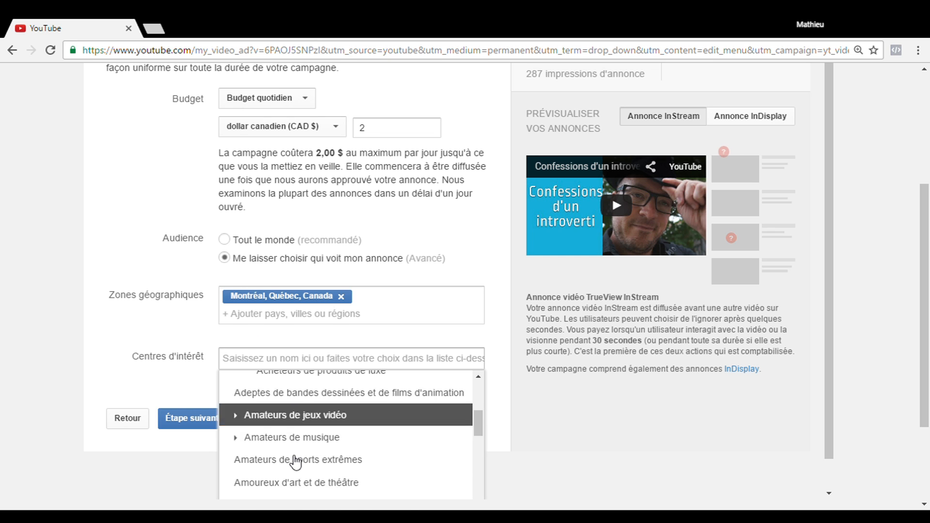
{"action": "scroll", "coordinate": [305, 430], "scroll_direction": "down", "scroll_amount": 5}
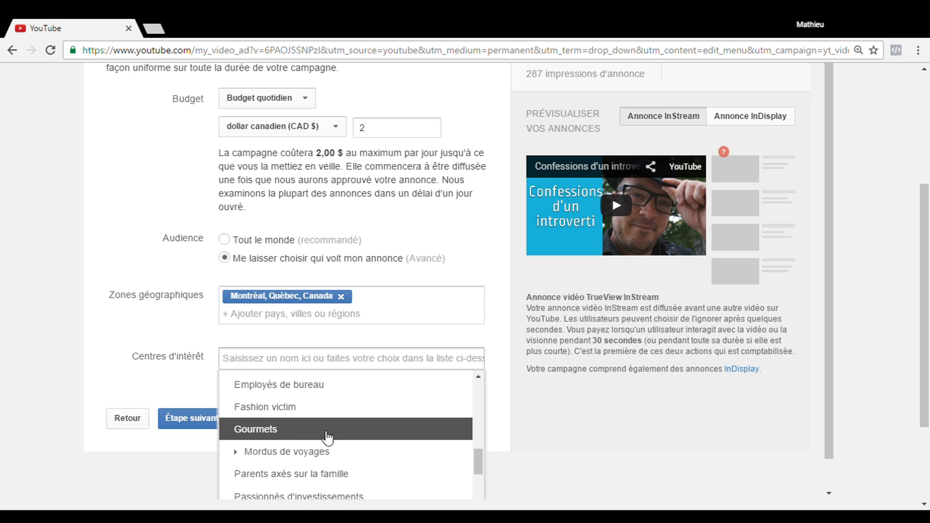
{"action": "left_click", "coordinate": [134, 361]}
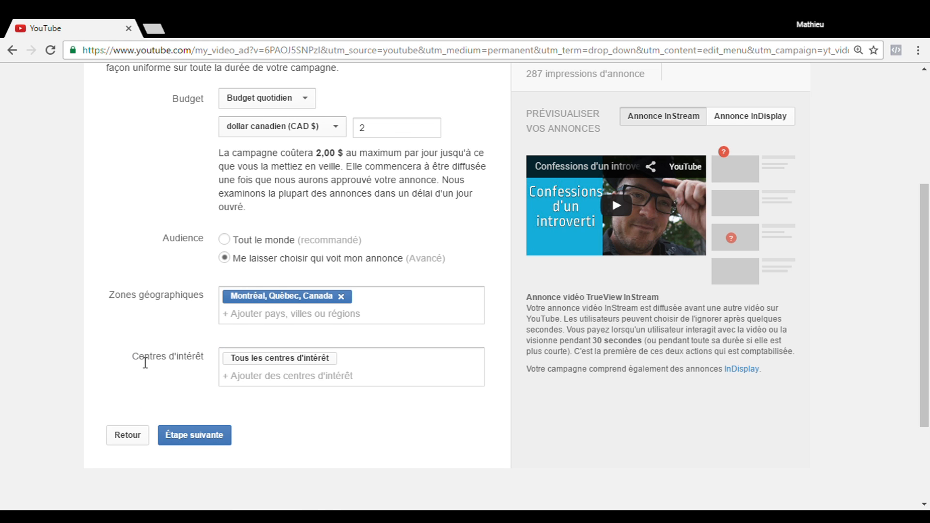
- Advance to the ad design stage and title the ad "Comment vaincre votre timidité"
{"action": "left_click", "coordinate": [206, 435]}
{"action": "scroll", "coordinate": [261, 267], "scroll_direction": "up", "scroll_amount": 4}
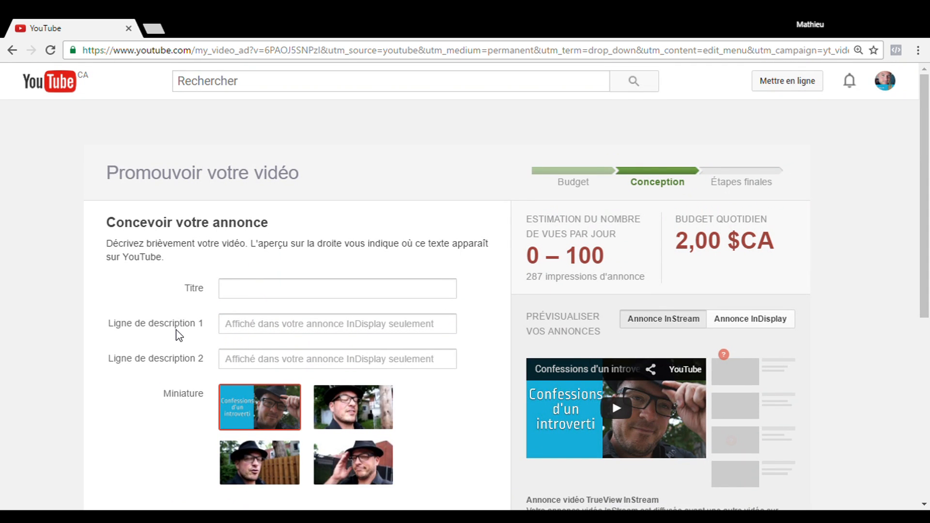
{"action": "scroll", "coordinate": [180, 335], "scroll_direction": "down", "scroll_amount": 2}
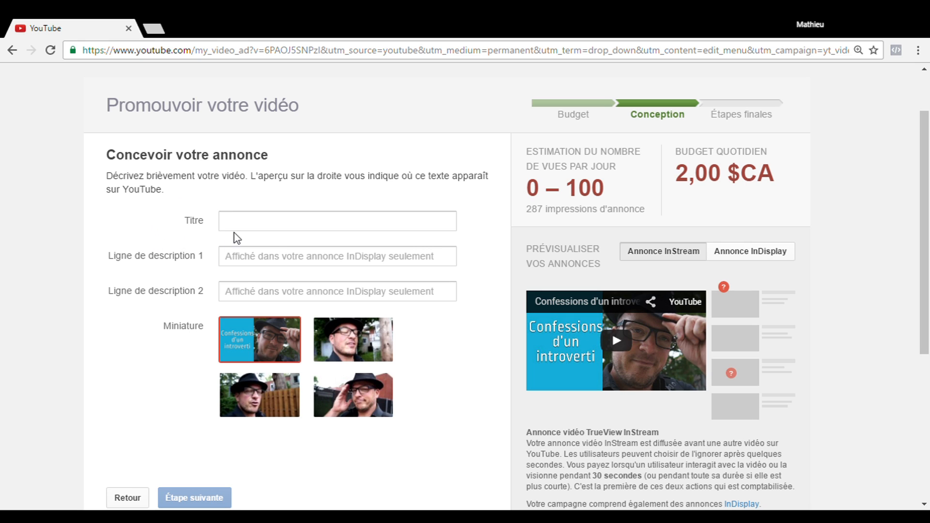
{"action": "left_click", "coordinate": [253, 224]}
{"action": "type", "text": "Comment vaincre votre timidit"}
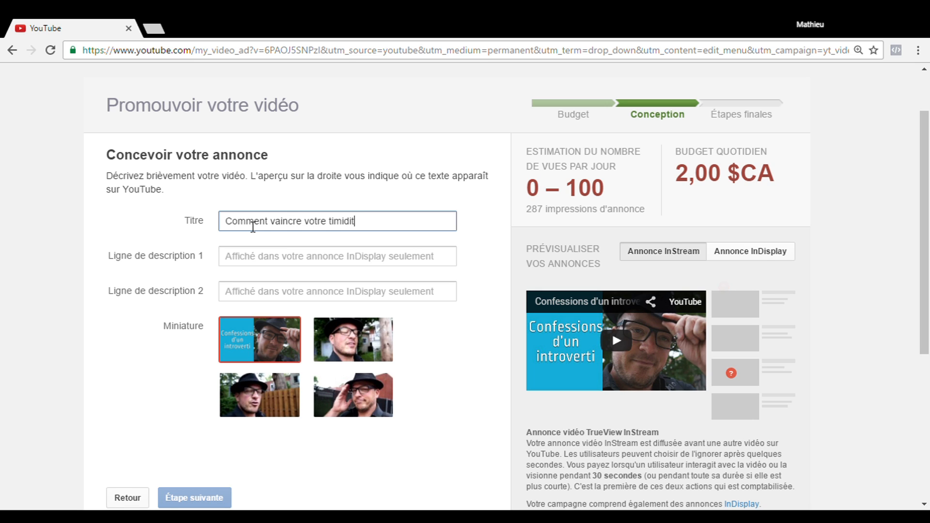
{"action": "type", "text": "é"}
{"action": "key", "text": "Tab"}
- Enter "Ne laissez pas votre timidité faire" as the first description line and "obstacle à votre succès!" as the second
{"action": "type", "text": "Ne laissez pas votre ti"}
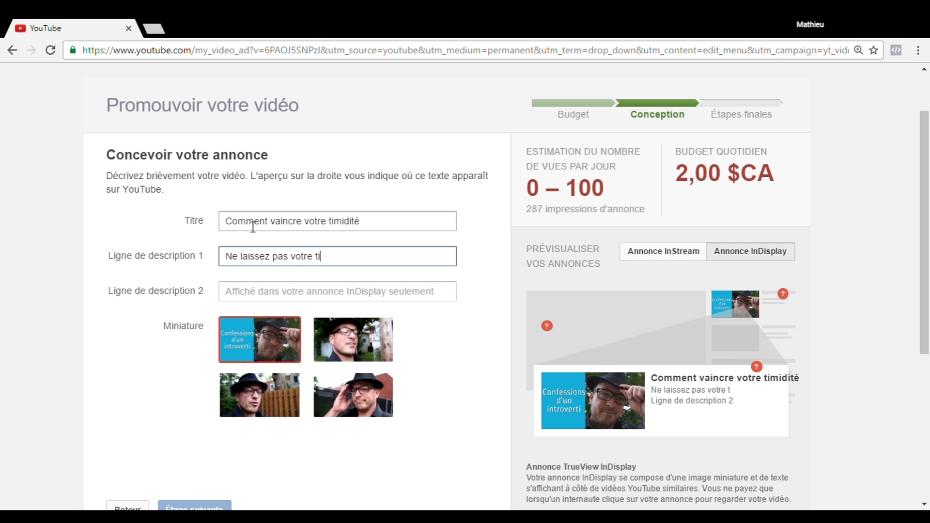
{"action": "type", "text": "midité faire"}
{"action": "key", "text": "Tab"}
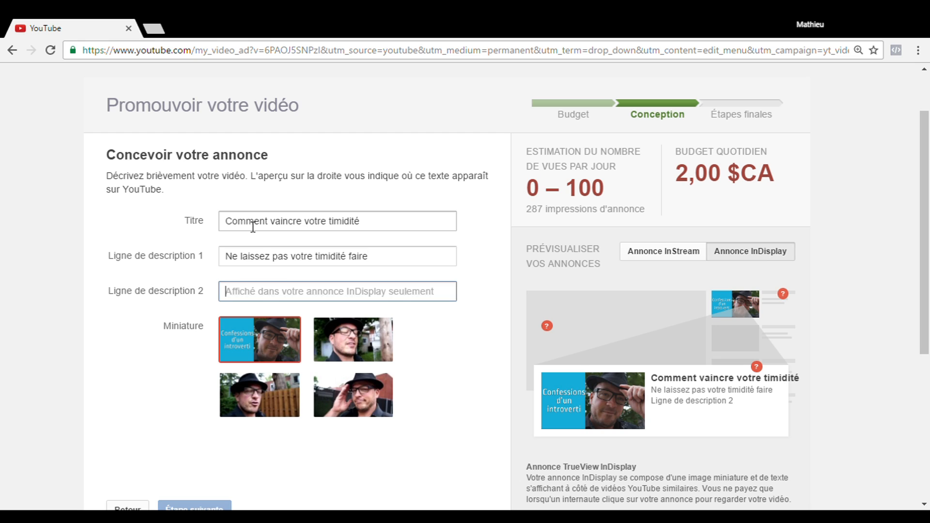
{"action": "type", "text": "onb"}
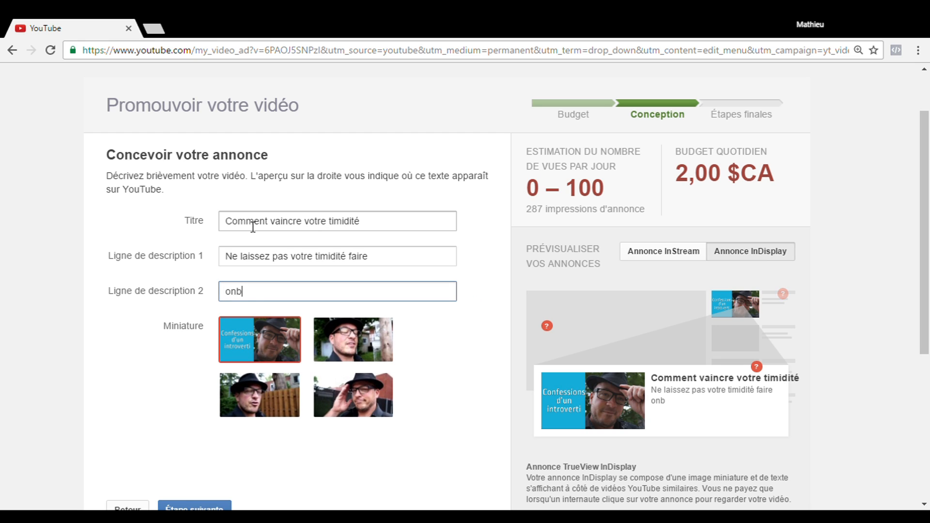
{"action": "key", "text": "BackSpace"}
{"action": "type", "text": "bstacle à votre succès!"}
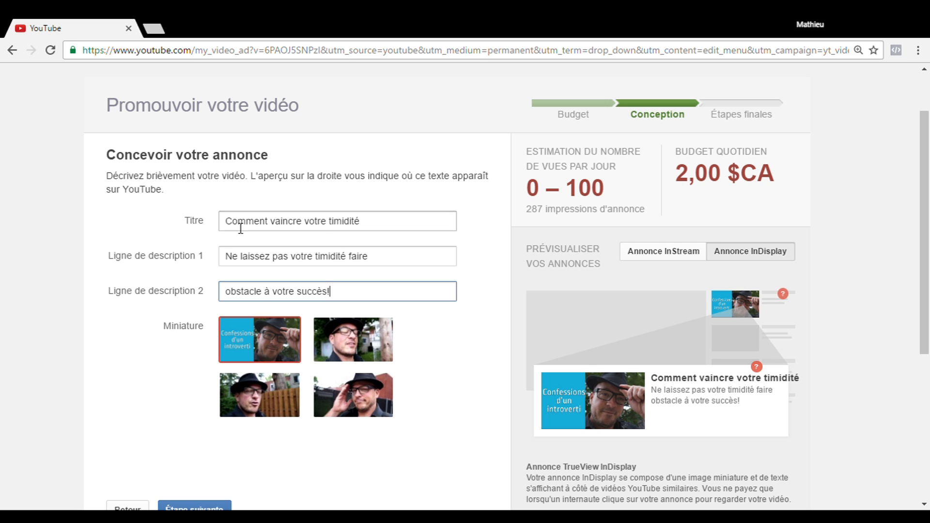
{"action": "key", "text": "Tab"}
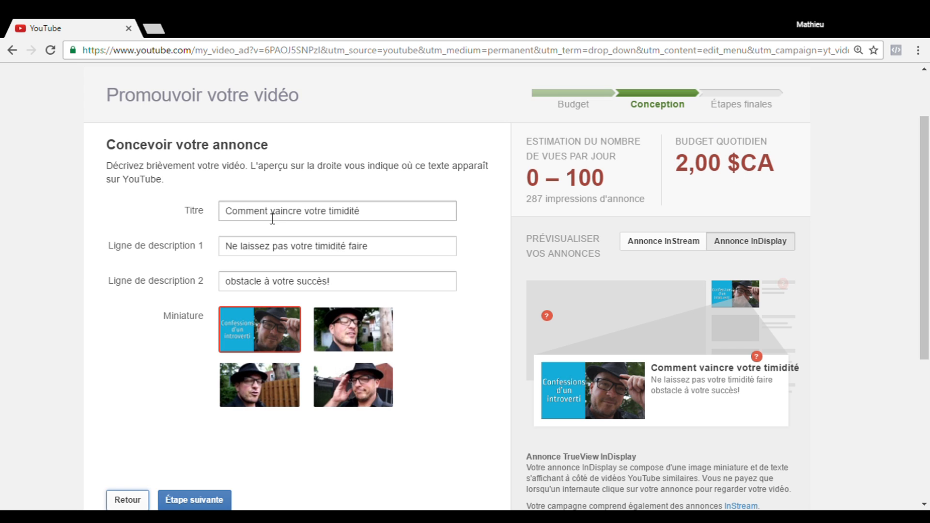
- Advance to the final stage of the promotion and connect to AdWords
{"action": "scroll", "coordinate": [232, 321], "scroll_direction": "down", "scroll_amount": 5}
{"action": "left_click", "coordinate": [196, 243]}
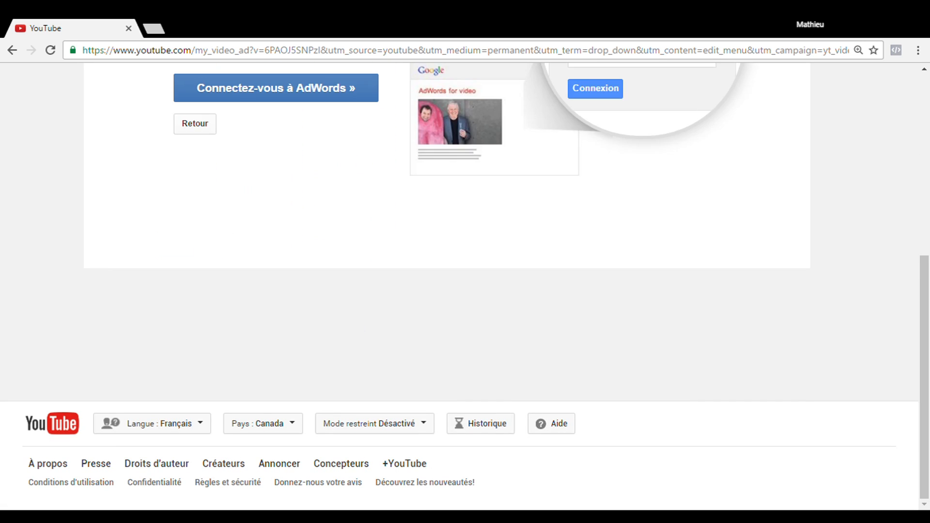
{"action": "scroll", "coordinate": [372, 280], "scroll_direction": "up", "scroll_amount": 5}
{"action": "left_click", "coordinate": [305, 365]}
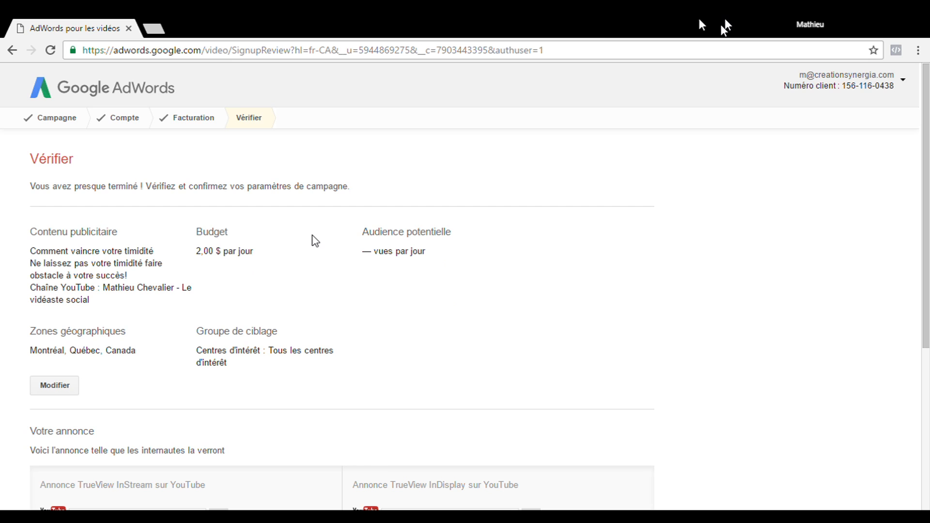
- Review the campaign summary and ad previews, then create and launch the campaign
{"action": "scroll", "coordinate": [337, 220], "scroll_direction": "down", "scroll_amount": 3}
{"action": "scroll", "coordinate": [233, 291], "scroll_direction": "up", "scroll_amount": 2}
{"action": "scroll", "coordinate": [263, 246], "scroll_direction": "down", "scroll_amount": 4}
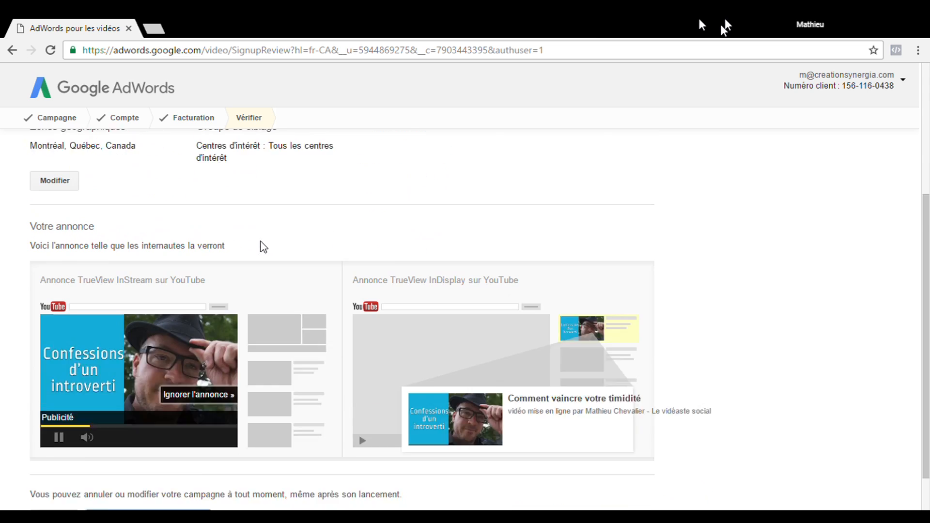
{"action": "scroll", "coordinate": [263, 246], "scroll_direction": "down", "scroll_amount": 1}
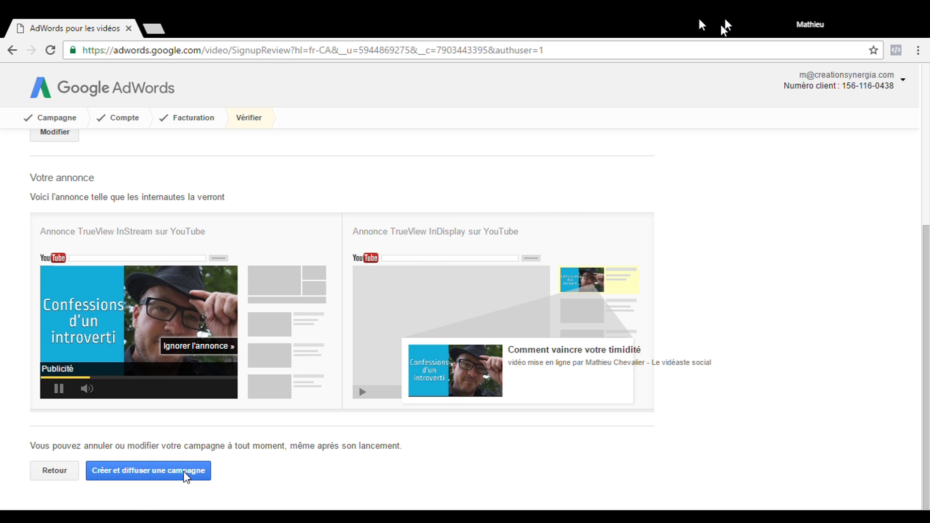
{"action": "left_click", "coordinate": [186, 472]}
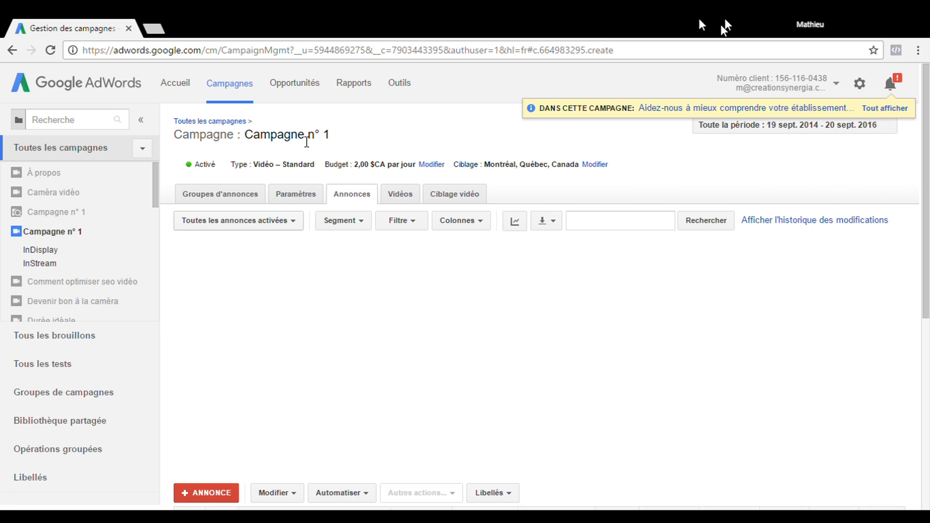
- Rename the new campaign as "Comment vaincre la timidité"
{"action": "left_click", "coordinate": [307, 142]}
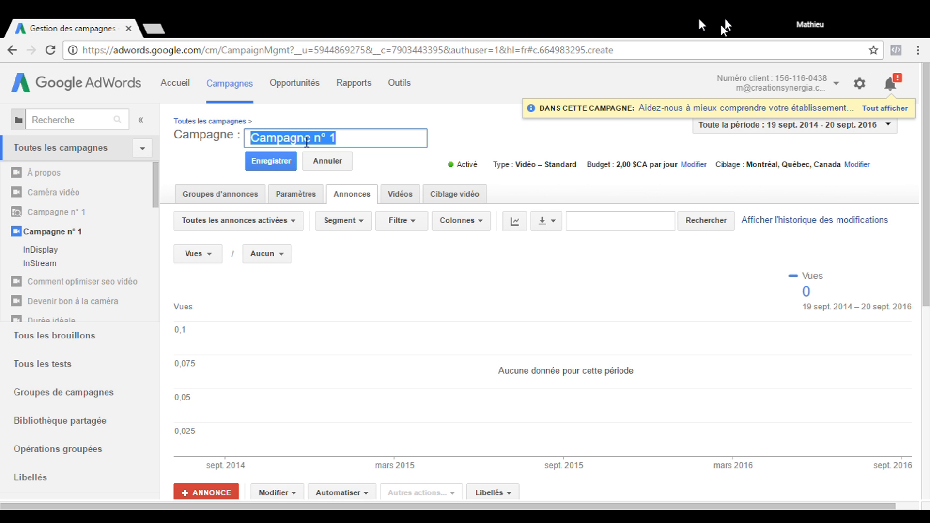
{"action": "type", "text": "Comment va"}
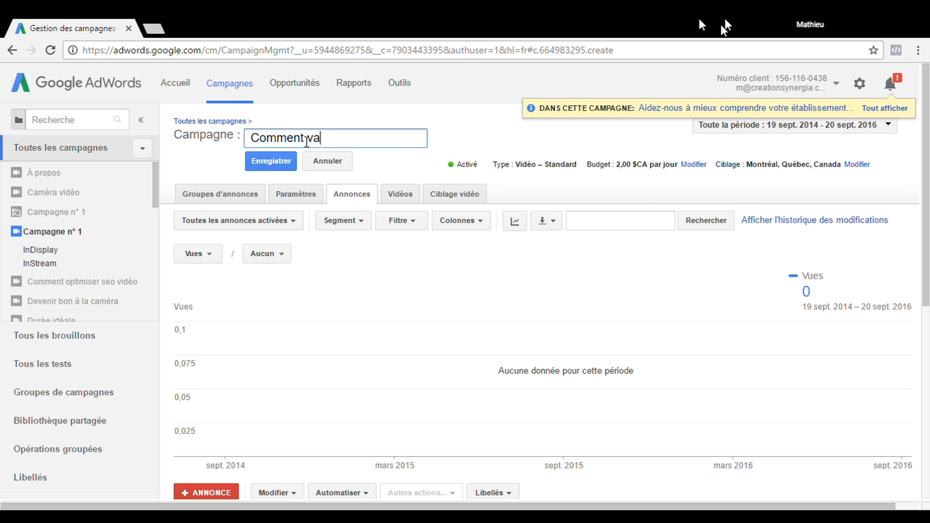
{"action": "type", "text": "incre la timidité"}
{"action": "key", "text": "Return"}
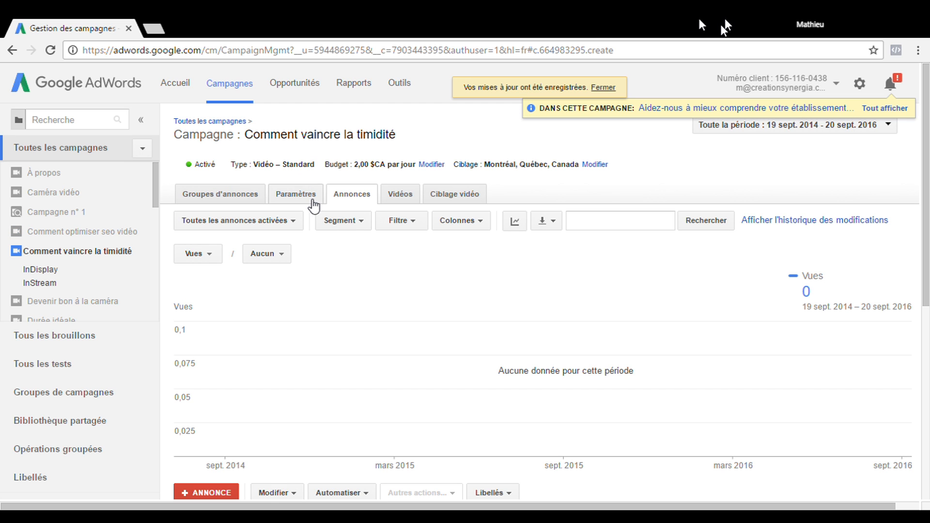
- Restrict the campaign's language targeting from all languages to Français only and save it
{"action": "left_click", "coordinate": [305, 200]}
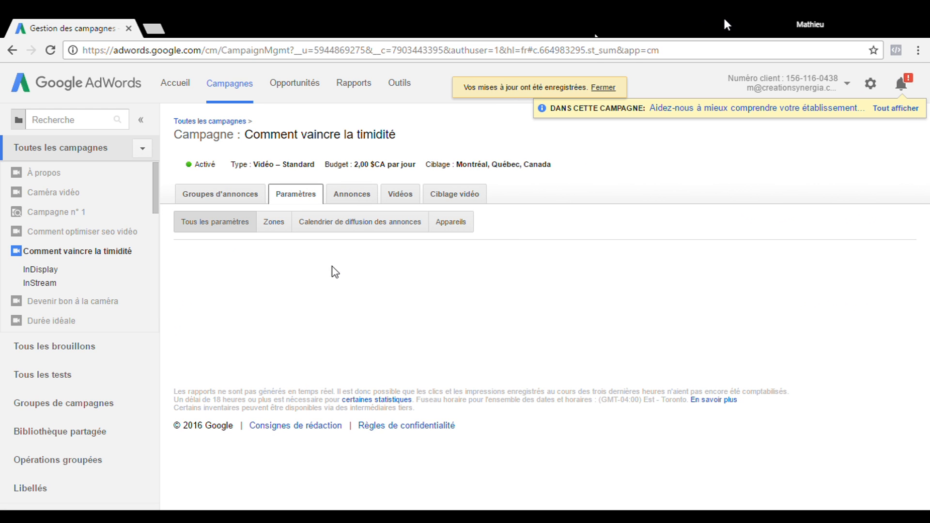
{"action": "scroll", "coordinate": [444, 270], "scroll_direction": "down", "scroll_amount": 5}
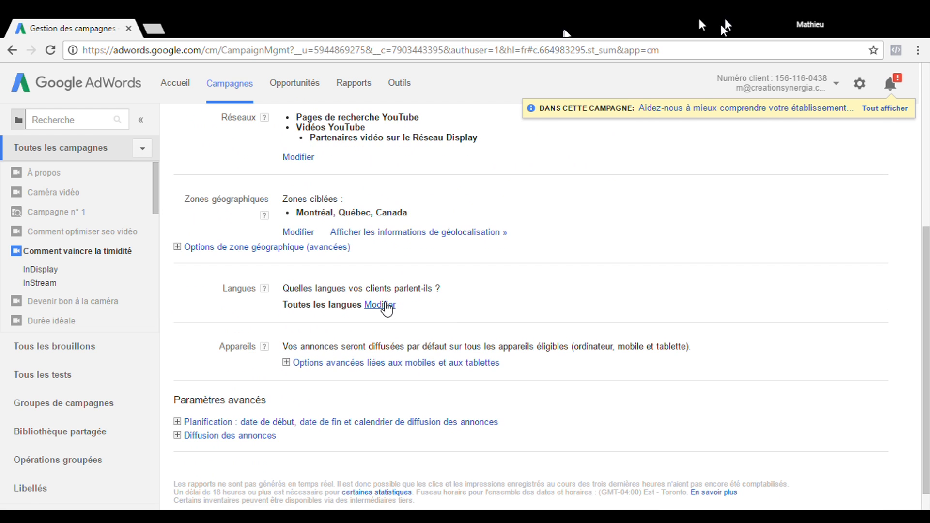
{"action": "left_click", "coordinate": [386, 306]}
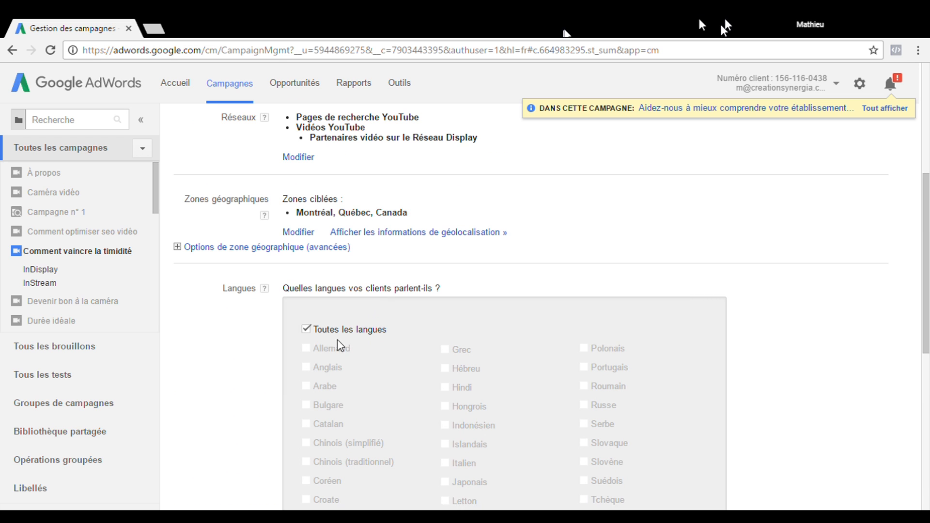
{"action": "left_click", "coordinate": [306, 329]}
{"action": "scroll", "coordinate": [398, 286], "scroll_direction": "down", "scroll_amount": 3}
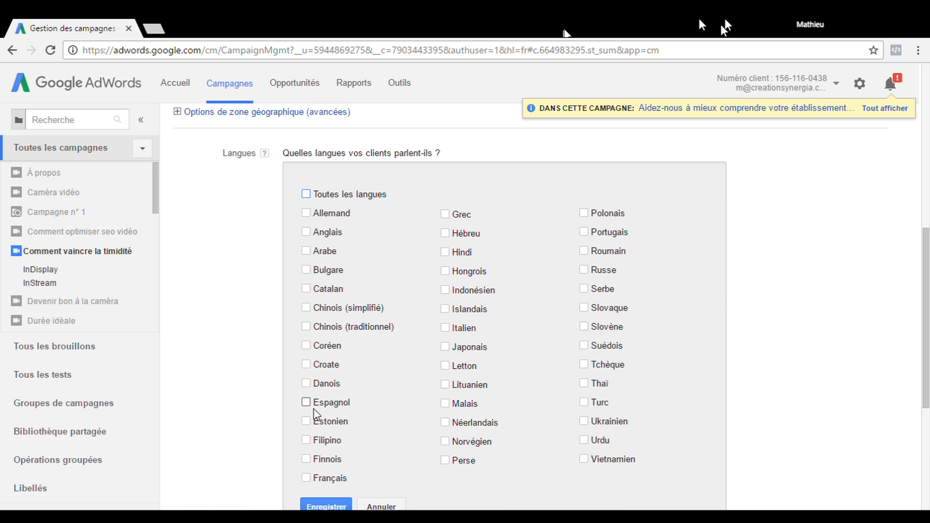
{"action": "left_click", "coordinate": [307, 479]}
{"action": "scroll", "coordinate": [407, 365], "scroll_direction": "down", "scroll_amount": 2}
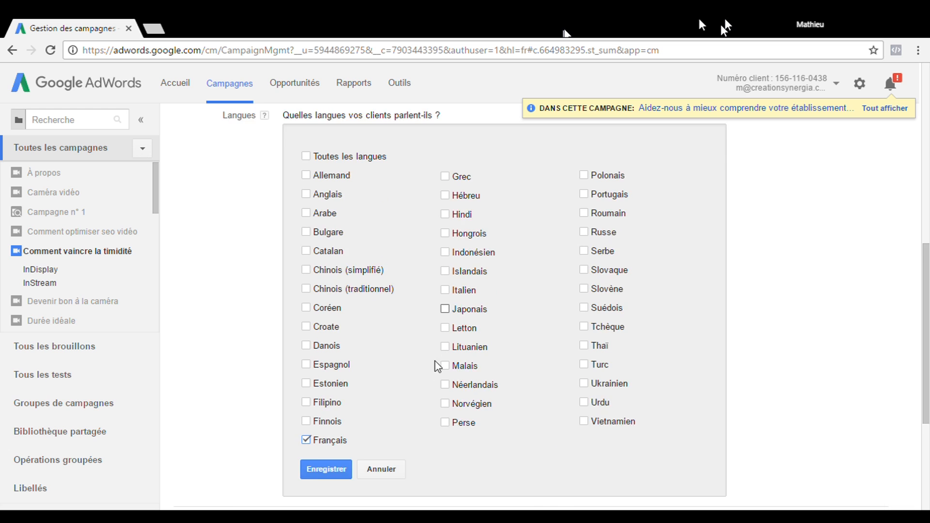
{"action": "left_click", "coordinate": [339, 442]}
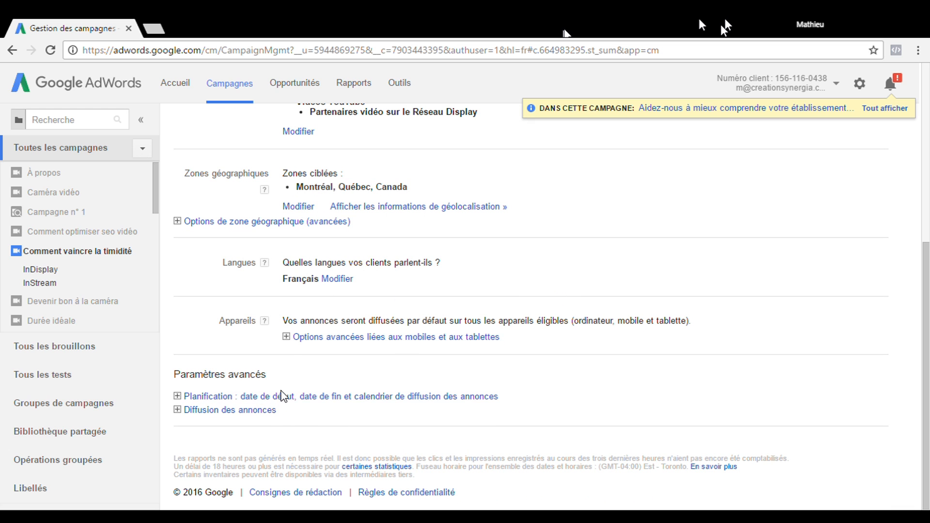
- Open the campaign's end date for editing in the advanced scheduling settings
{"action": "left_click", "coordinate": [286, 397]}
{"action": "scroll", "coordinate": [349, 358], "scroll_direction": "down", "scroll_amount": 2}
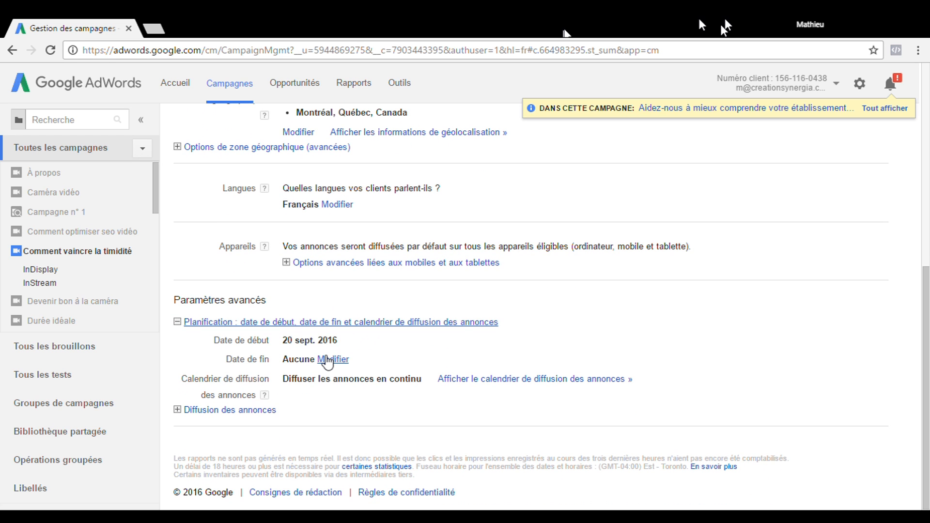
{"action": "left_click", "coordinate": [338, 359]}
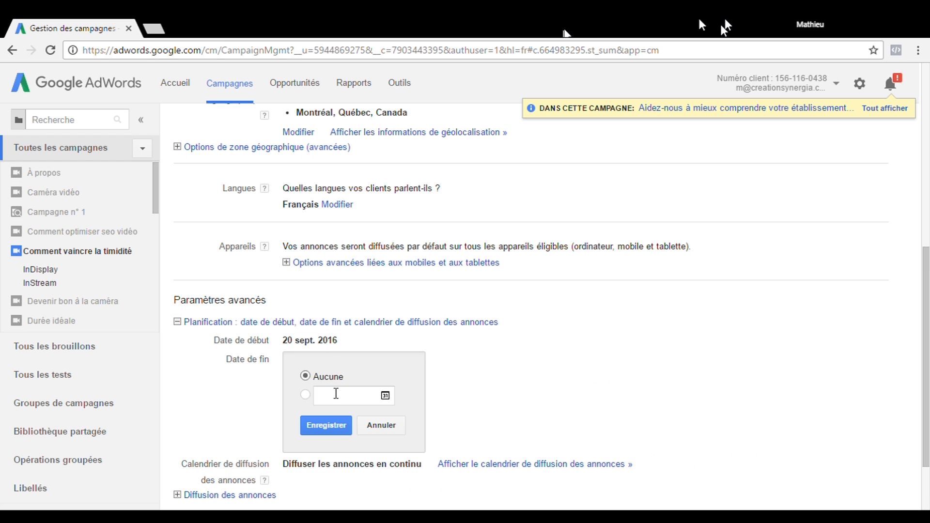
{"action": "left_click", "coordinate": [342, 402]}
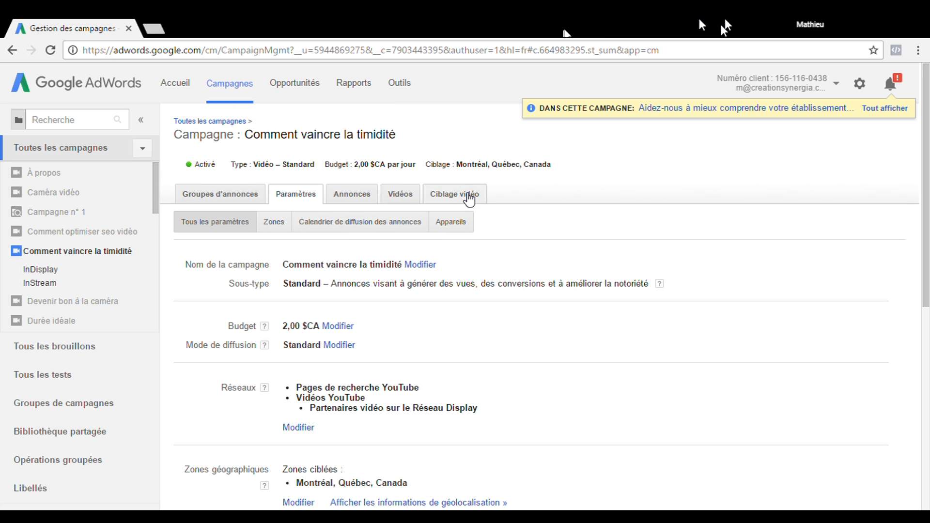
- Exclude the 18–24 age range from both the InStream and InDisplay ad groups in the video targeting demographics
{"action": "left_click", "coordinate": [465, 196]}
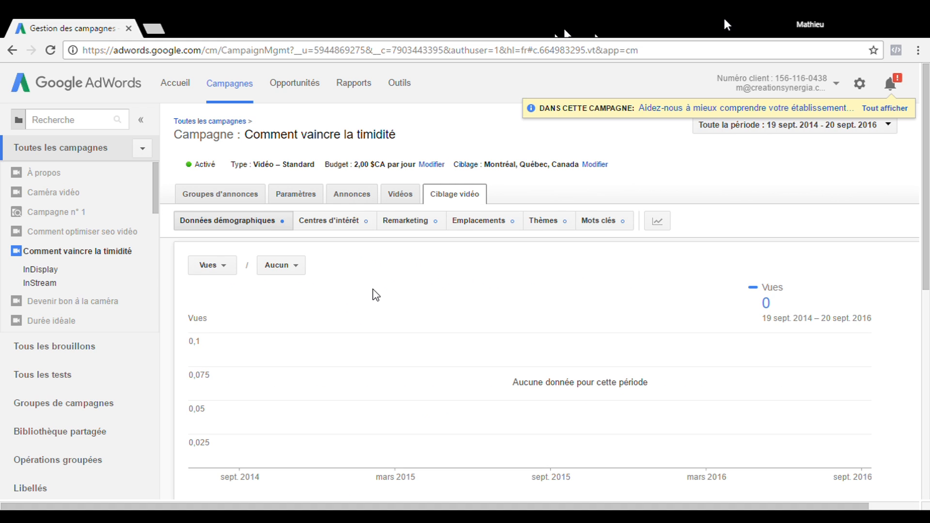
{"action": "scroll", "coordinate": [375, 294], "scroll_direction": "down", "scroll_amount": 3}
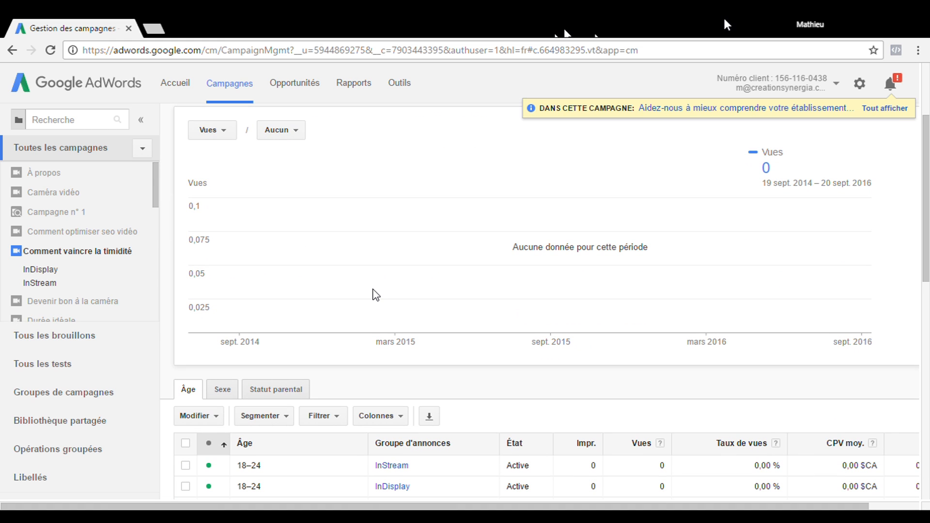
{"action": "scroll", "coordinate": [376, 294], "scroll_direction": "down", "scroll_amount": 5}
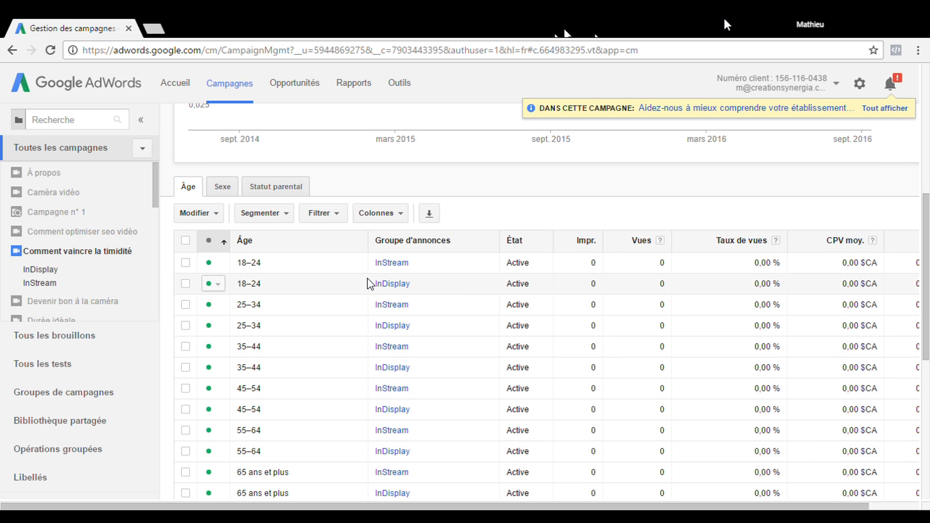
{"action": "left_click", "coordinate": [218, 264]}
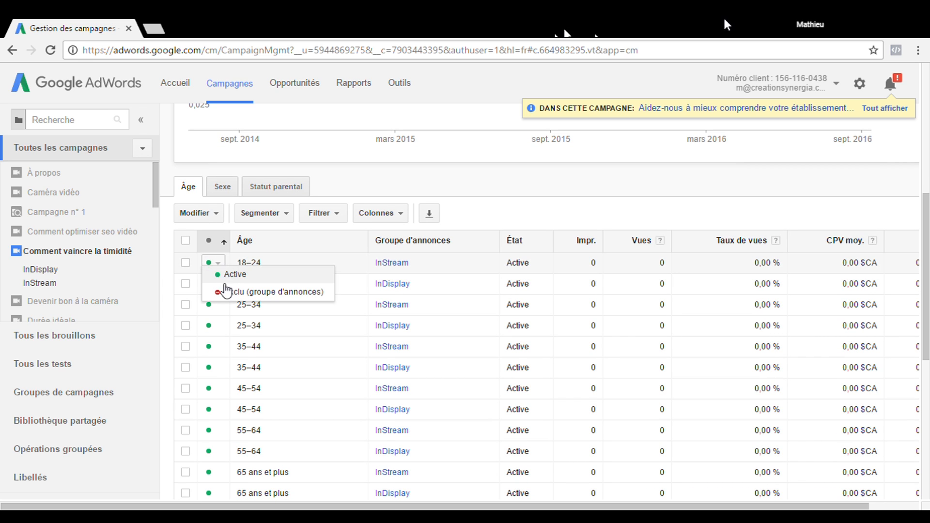
{"action": "left_click", "coordinate": [223, 287]}
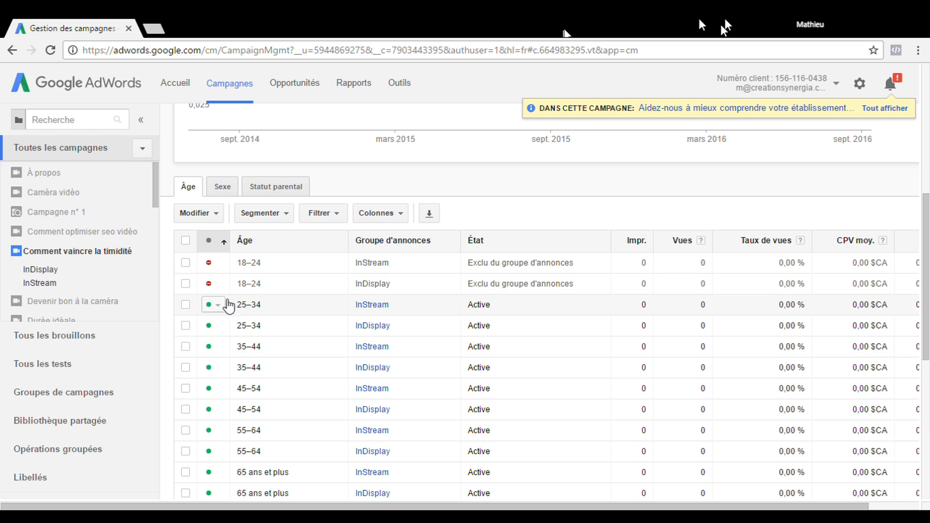
- Exclude the 55–64 age range from both the InStream and InDisplay ad groups
{"action": "left_click", "coordinate": [220, 429]}
{"action": "left_click", "coordinate": [222, 451]}
{"action": "scroll", "coordinate": [226, 388], "scroll_direction": "down", "scroll_amount": 2}
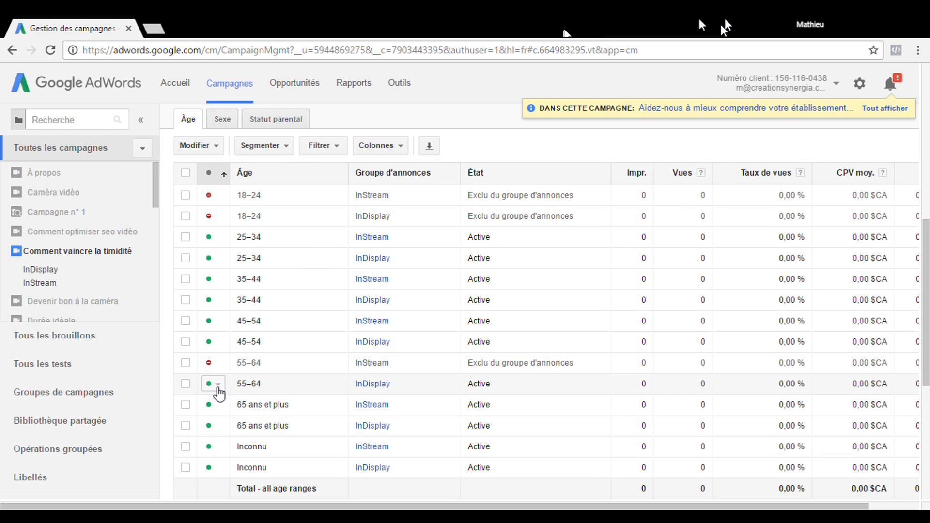
{"action": "left_click", "coordinate": [223, 387]}
{"action": "left_click", "coordinate": [231, 420]}
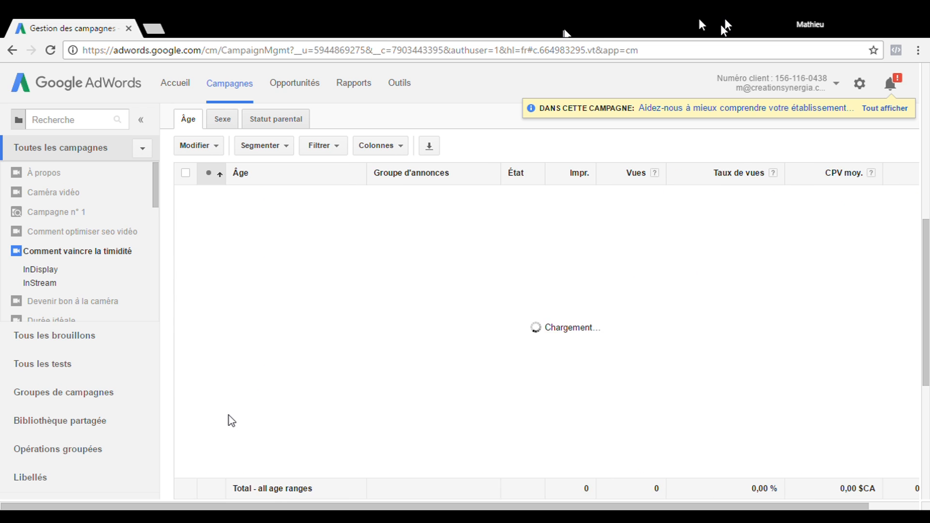
- Exclude the "65 ans et plus" age range from both the InStream and InDisplay ad groups
{"action": "scroll", "coordinate": [223, 388], "scroll_direction": "down", "scroll_amount": 2}
{"action": "left_click", "coordinate": [220, 342]}
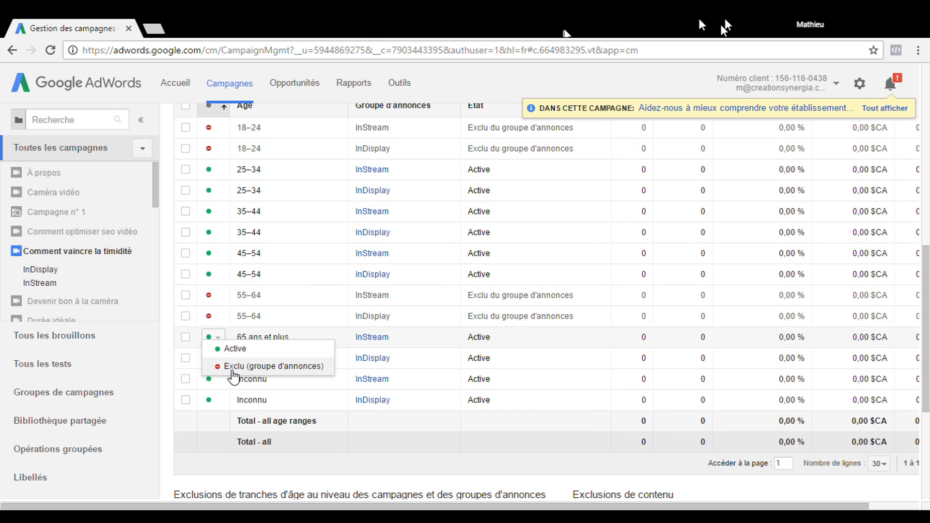
{"action": "left_click", "coordinate": [219, 360]}
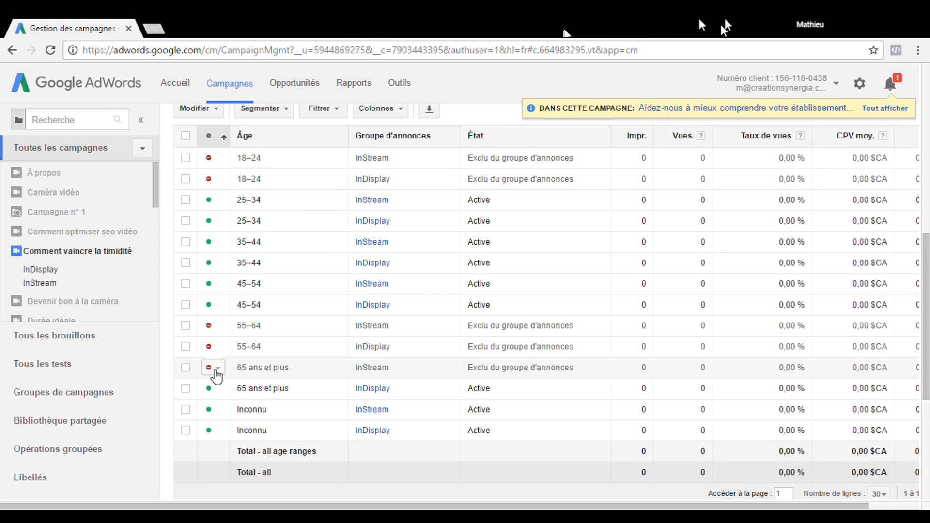
{"action": "left_click", "coordinate": [217, 390]}
{"action": "left_click", "coordinate": [225, 415]}
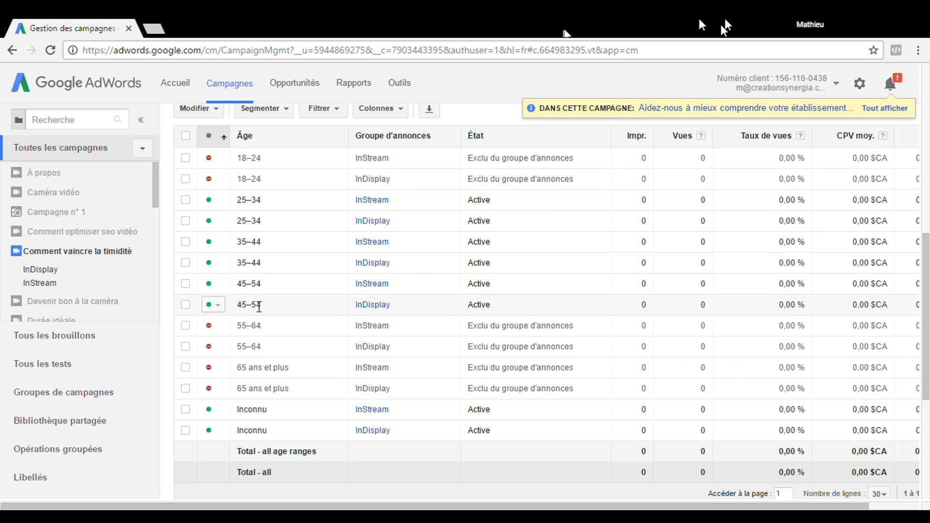
- Examine the campaign's content exclusions and its targeting options for interests, topics, keywords and placements
{"action": "scroll", "coordinate": [259, 306], "scroll_direction": "down", "scroll_amount": 5}
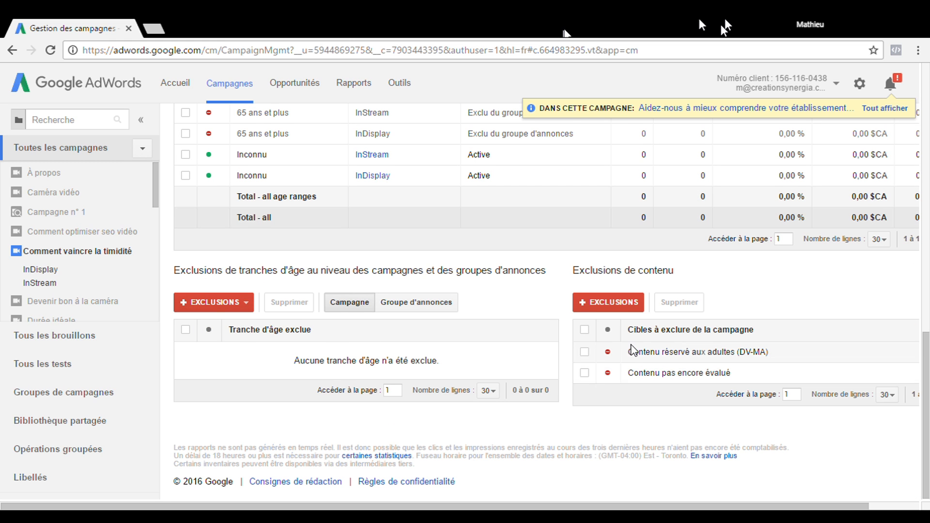
{"action": "scroll", "coordinate": [632, 349], "scroll_direction": "up", "scroll_amount": 10}
{"action": "left_click", "coordinate": [330, 219]}
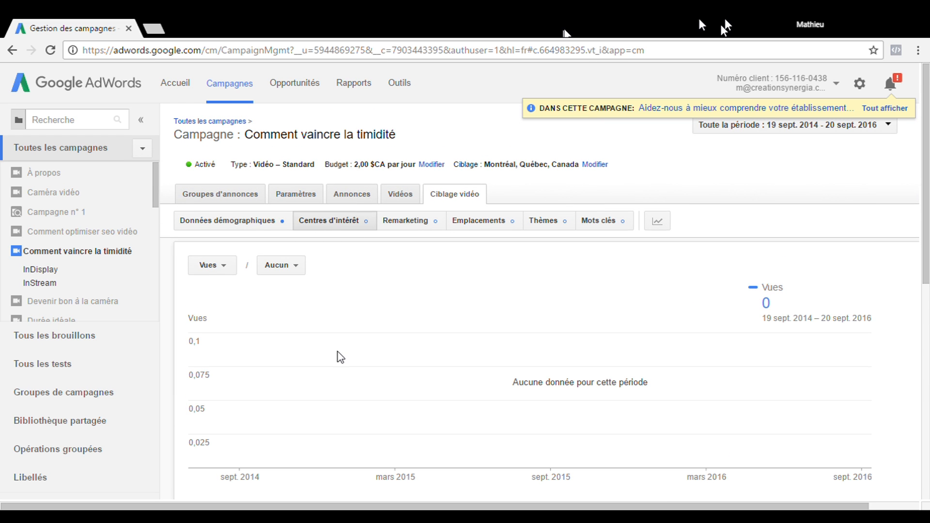
{"action": "scroll", "coordinate": [339, 339], "scroll_direction": "down", "scroll_amount": 5}
{"action": "scroll", "coordinate": [271, 307], "scroll_direction": "up", "scroll_amount": 5}
{"action": "left_click", "coordinate": [544, 231]}
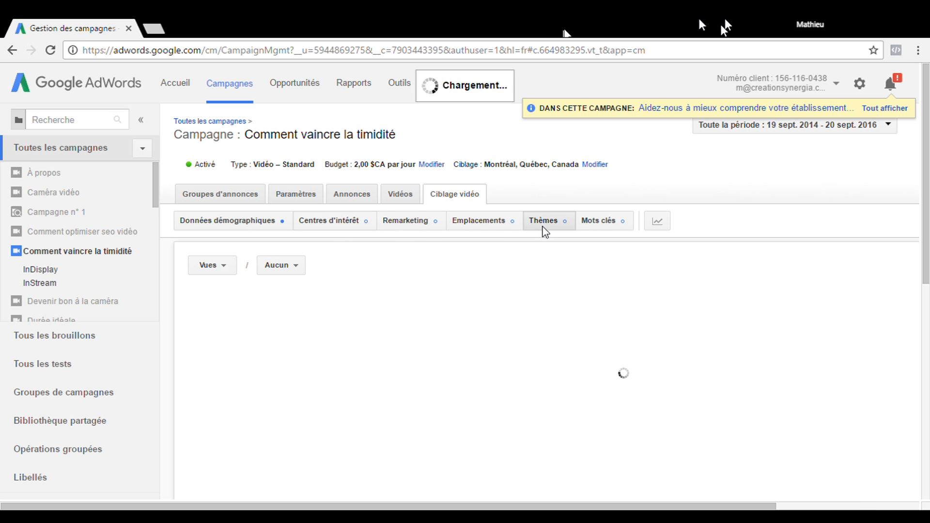
{"action": "left_click", "coordinate": [608, 219]}
{"action": "left_click", "coordinate": [479, 216]}
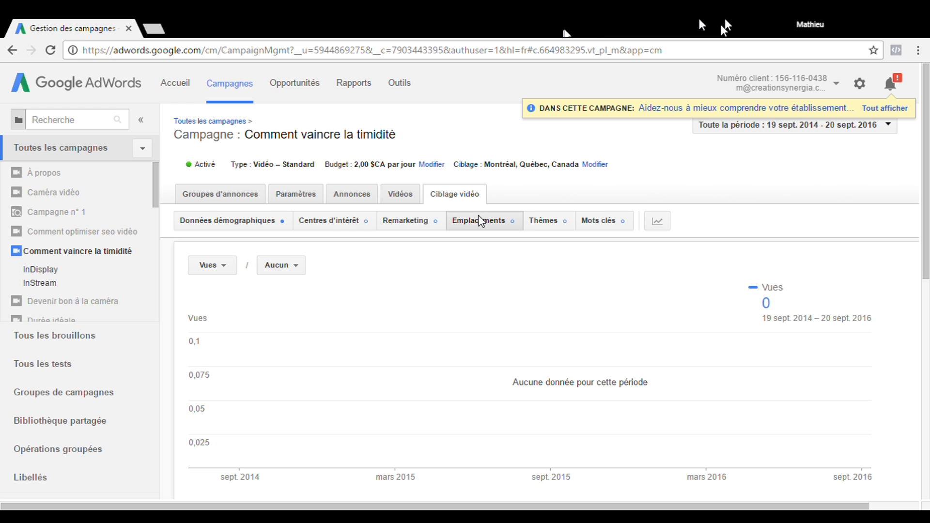
- Open the "YouTuber 02" campaign and examine the views, cost and earned views of its ad groups
{"action": "left_click", "coordinate": [400, 195]}
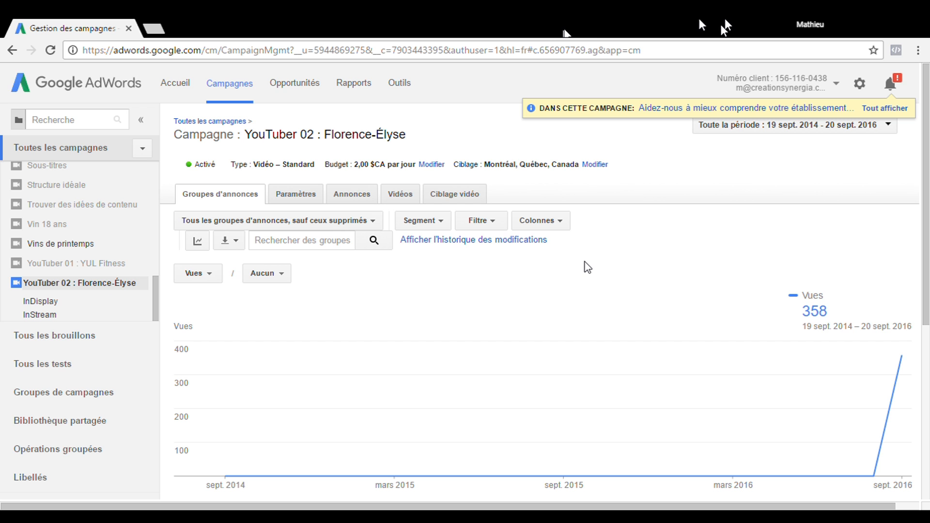
{"action": "scroll", "coordinate": [589, 266], "scroll_direction": "down", "scroll_amount": 6}
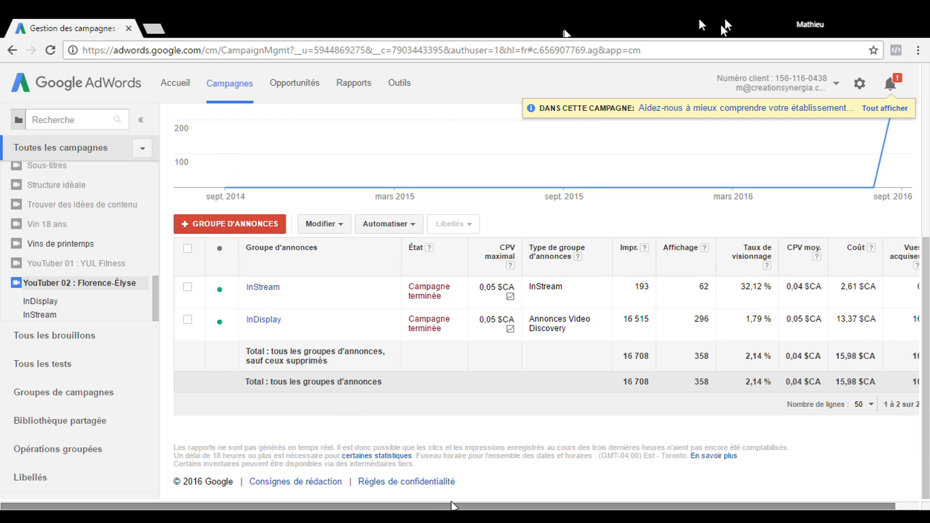
{"action": "left_click_drag", "start_coordinate": [455, 507], "coordinate": [479, 507]}
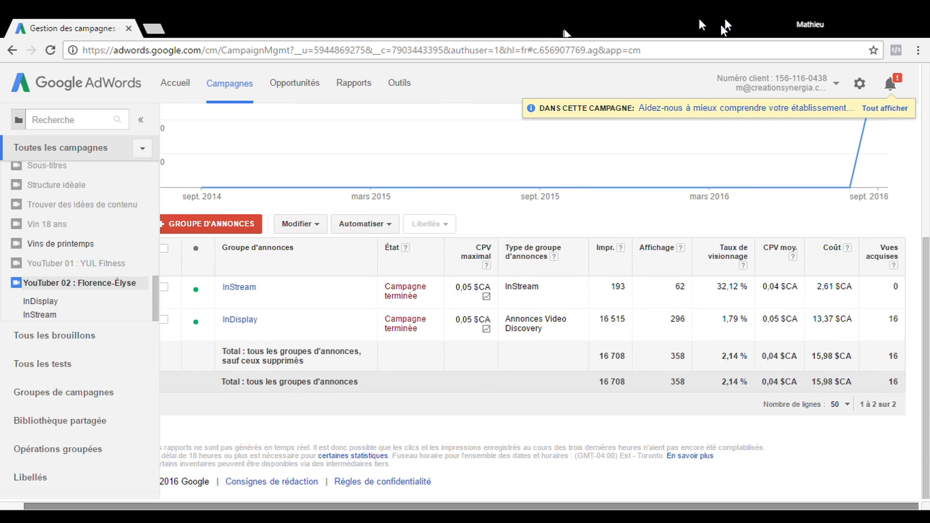